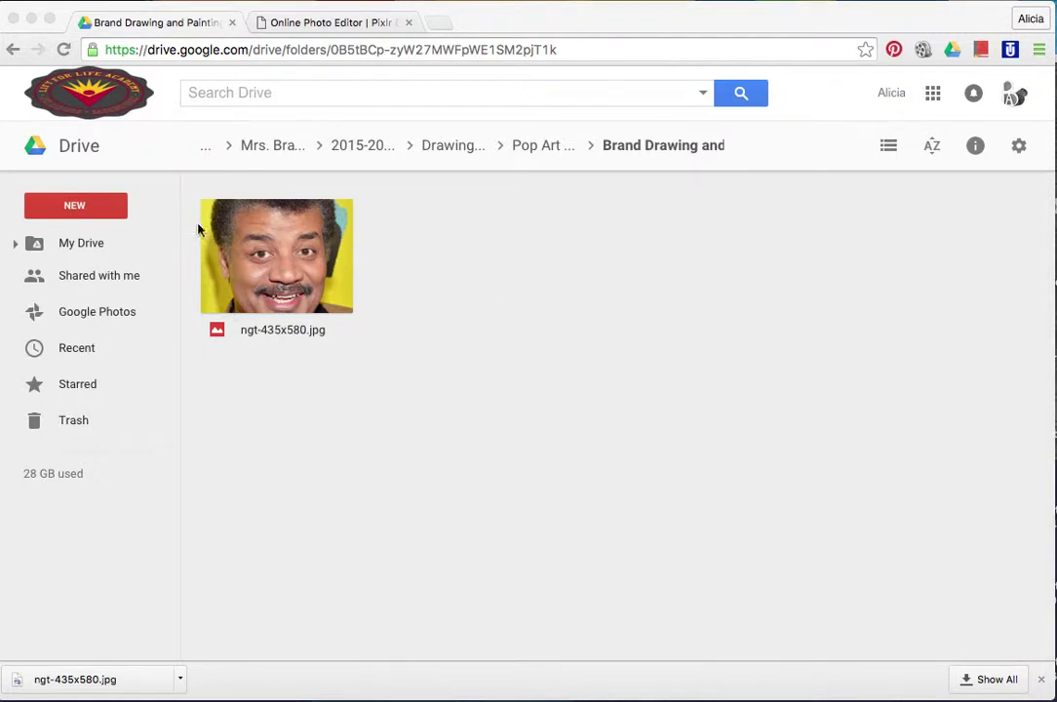
Preview ngt-435x580.jpg in Google Drive and download a copy to the computer.
double_click(311, 282)
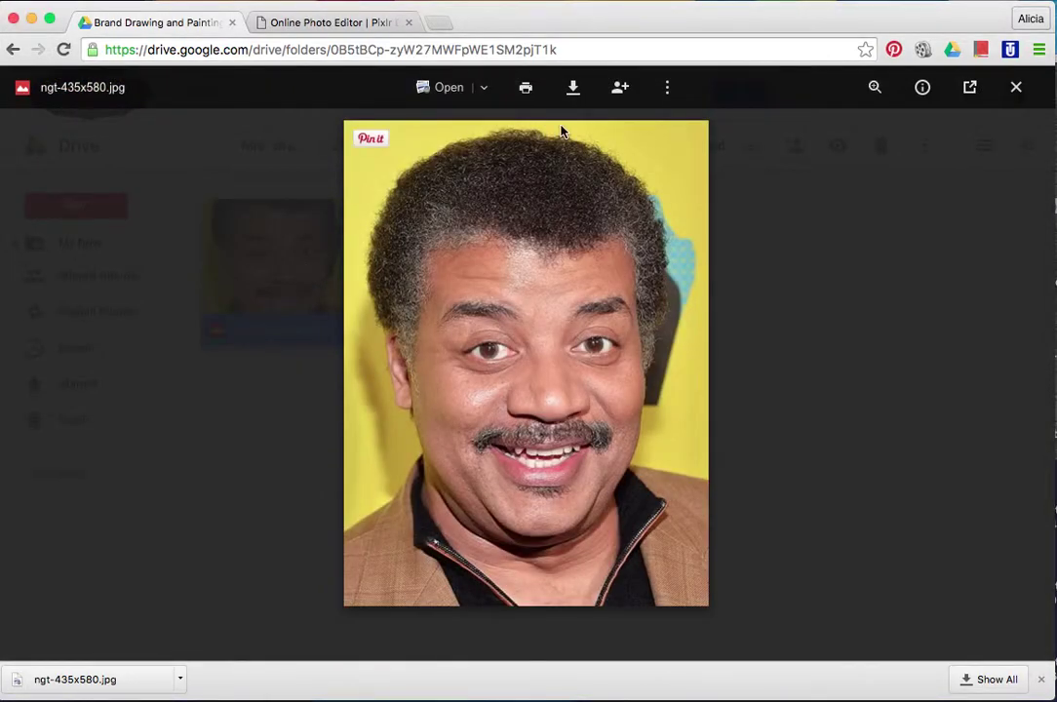
left_click(572, 95)
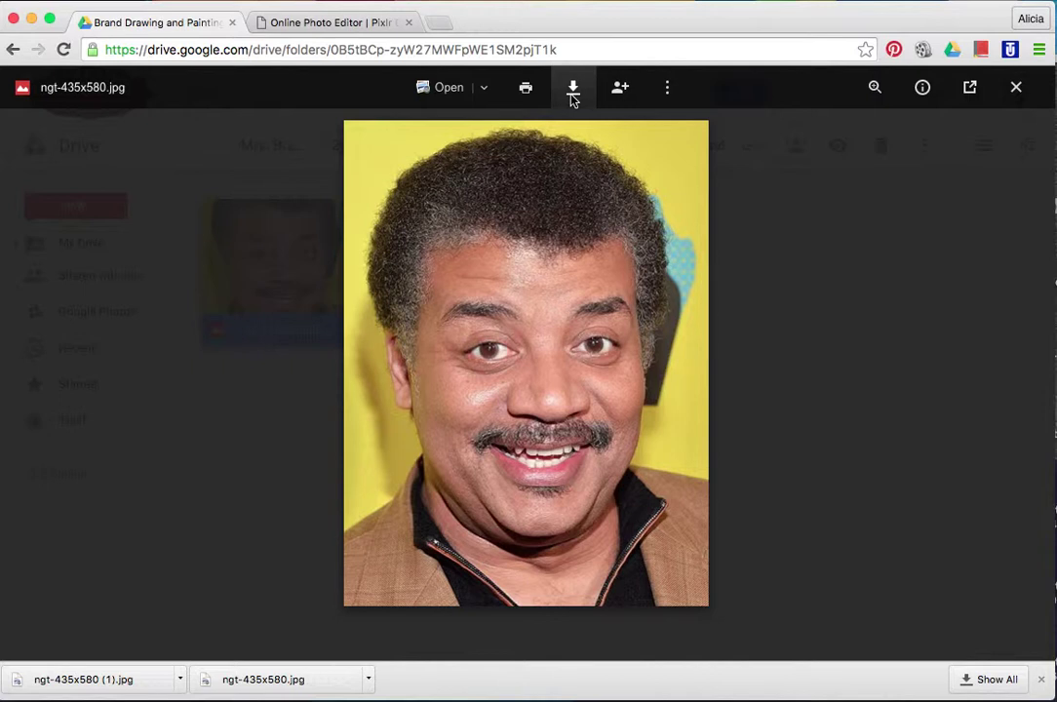
Close the preview and launch Pixlr Editor from Drive's New > More apps list.
left_click(868, 231)
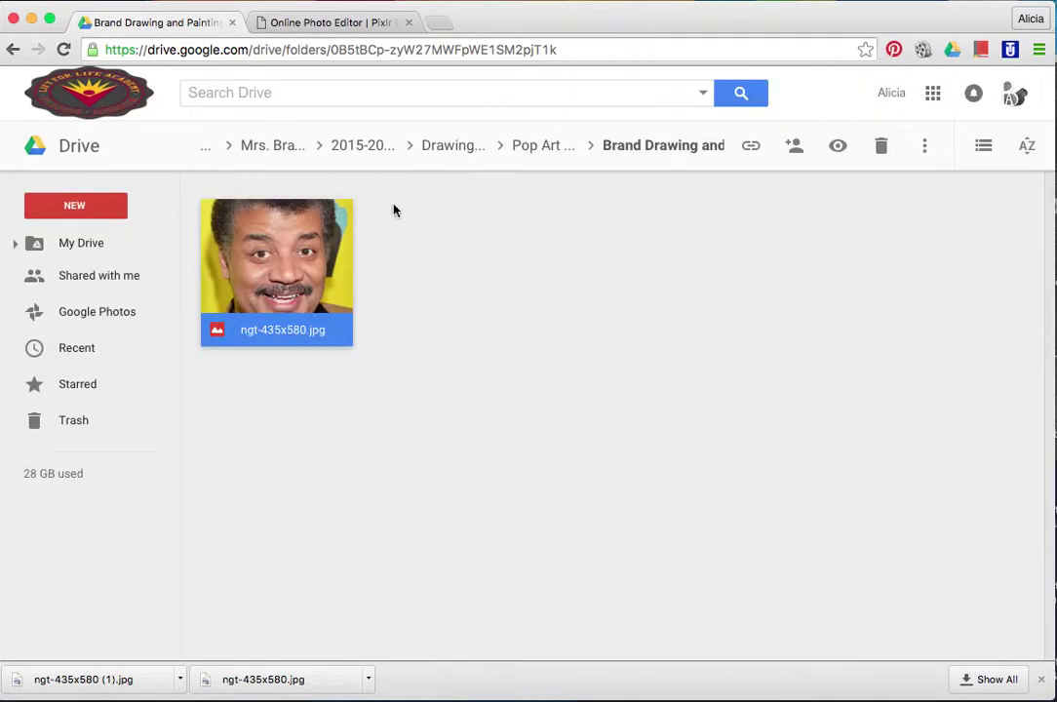
left_click(84, 205)
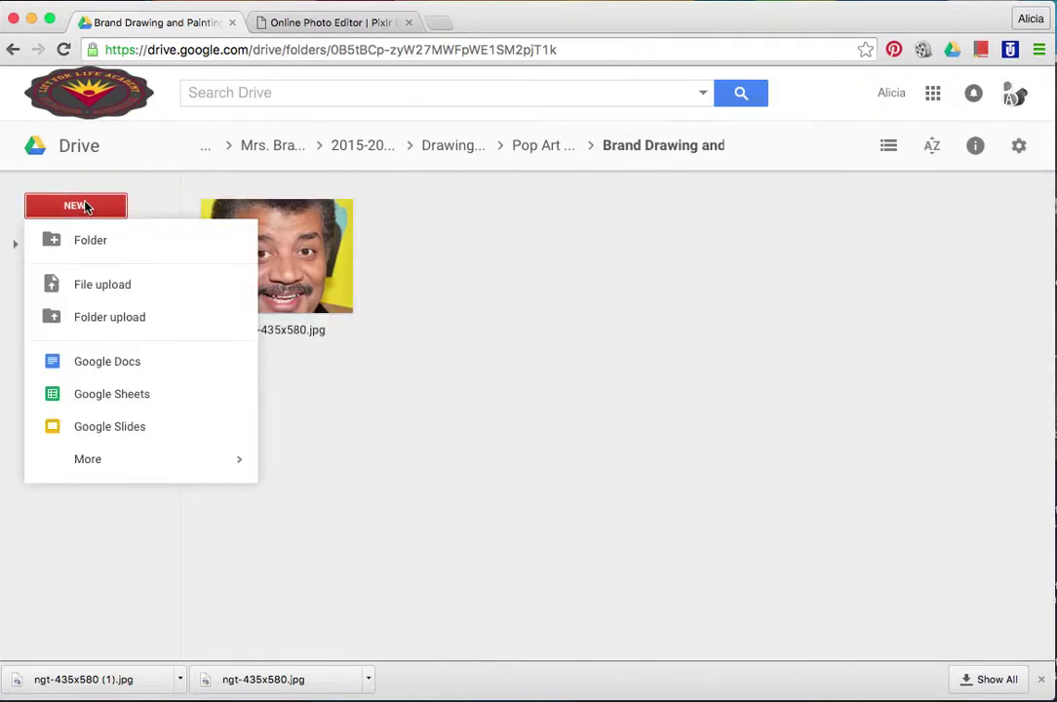
mouse_move(105, 461)
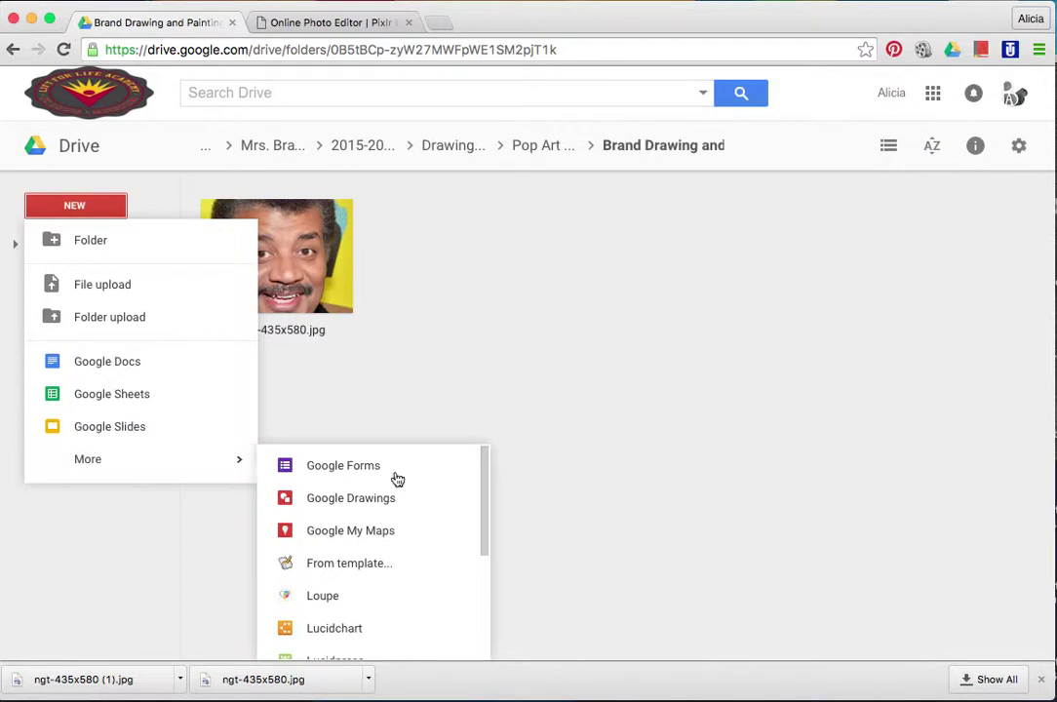
scroll(404, 562, "down", 5)
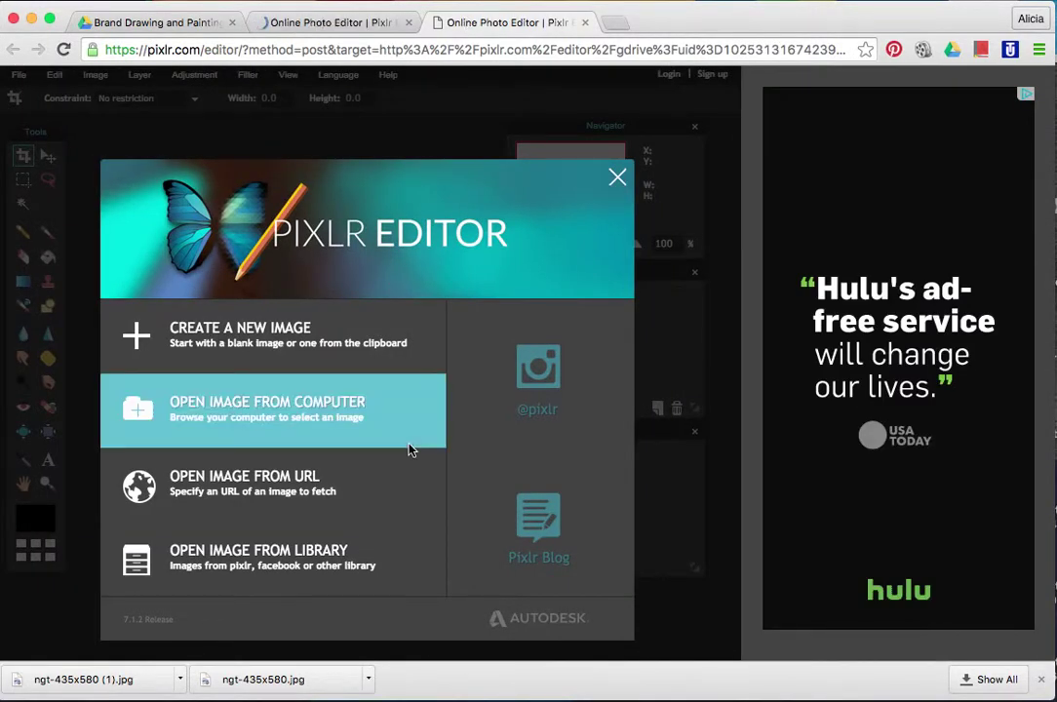
Open ngt-435x580.jpg from the computer's Downloads folder in Pixlr Editor.
left_click(235, 412)
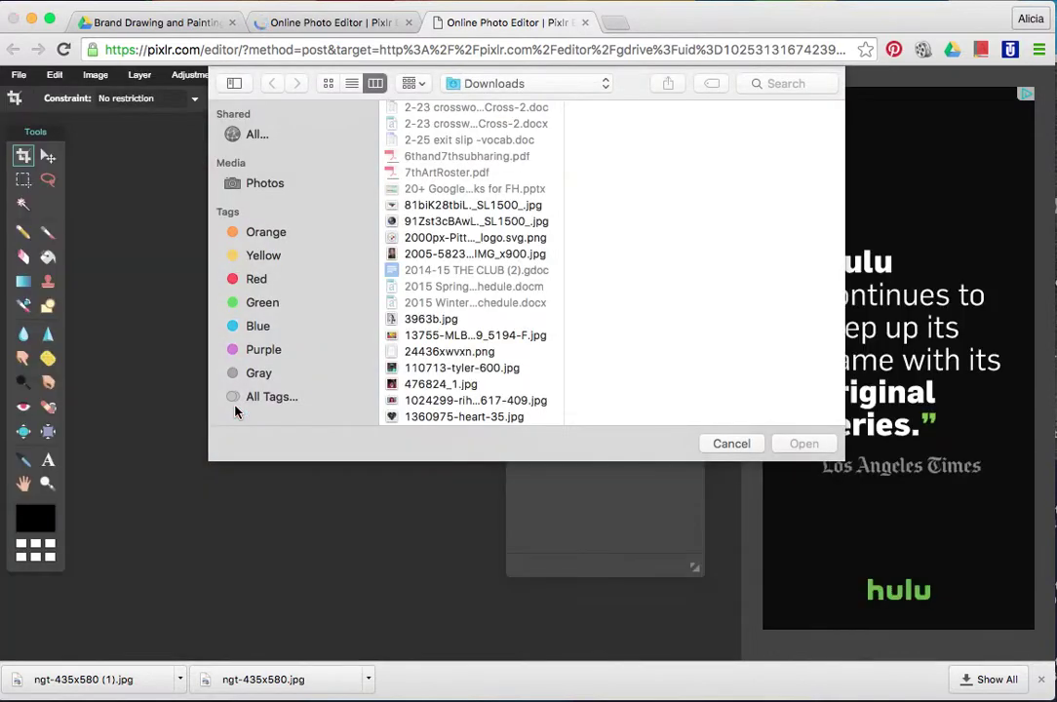
scroll(464, 355, "down", 15)
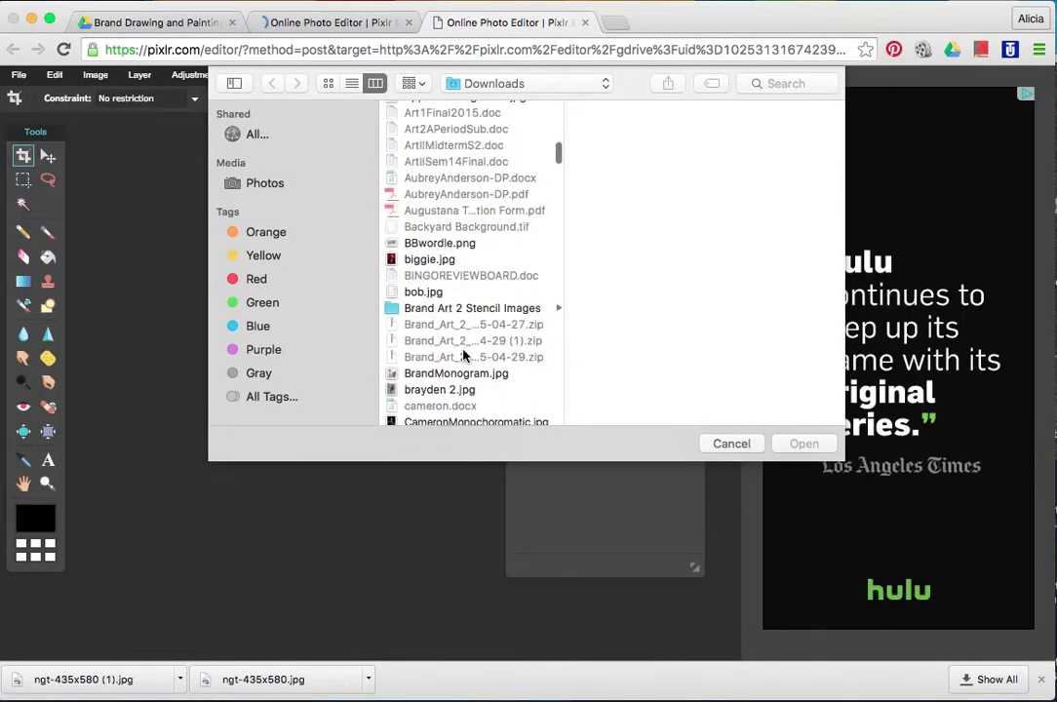
scroll(464, 355, "down", 20)
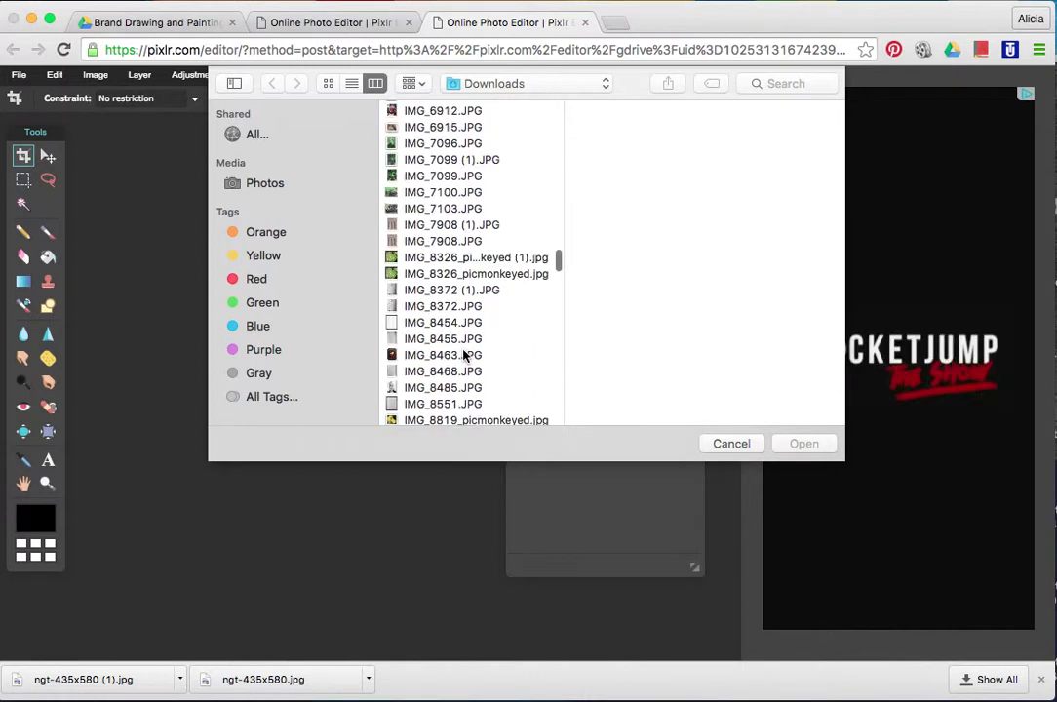
scroll(464, 355, "down", 15)
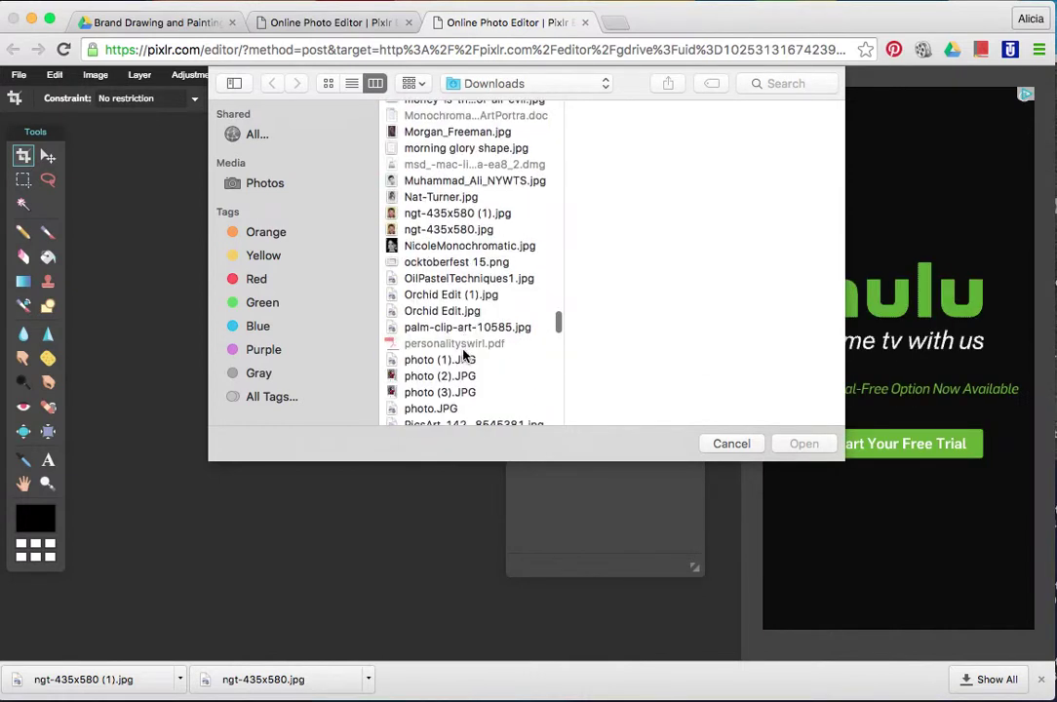
left_click(452, 230)
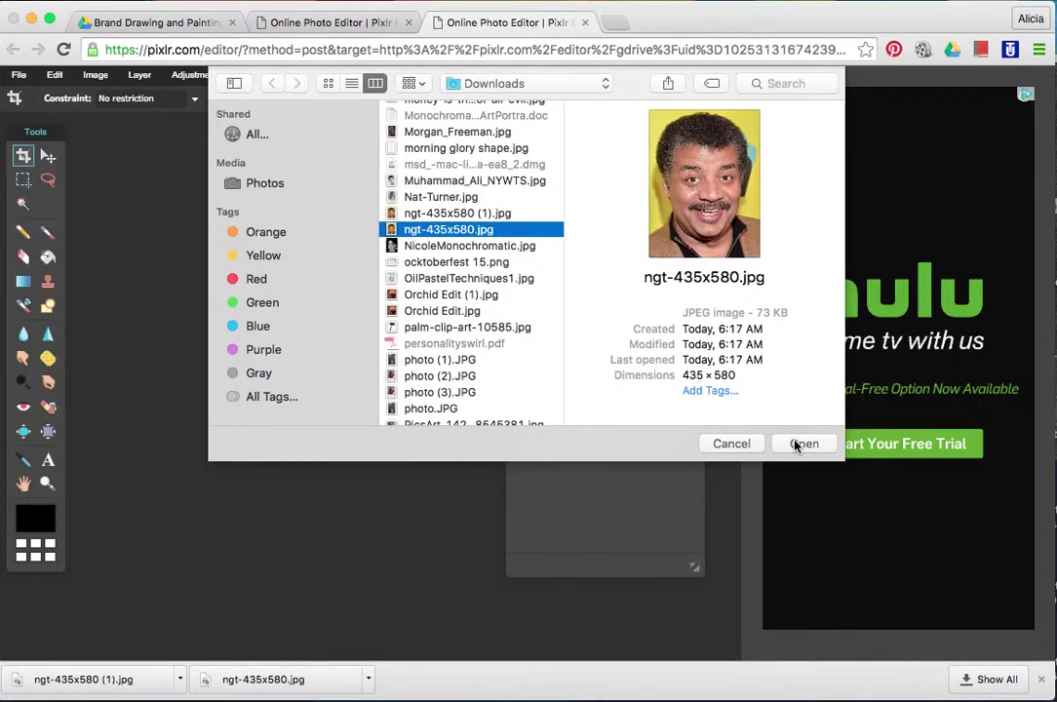
left_click(804, 444)
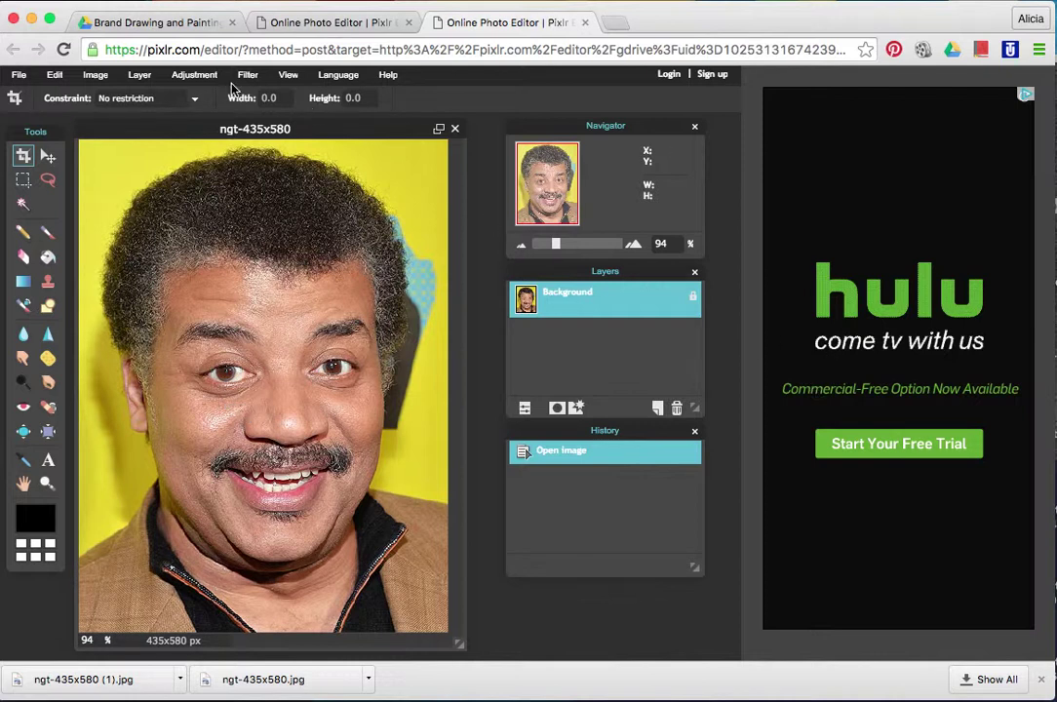
Apply an Adjustment > Threshold at level 138 to the portrait.
left_click(194, 76)
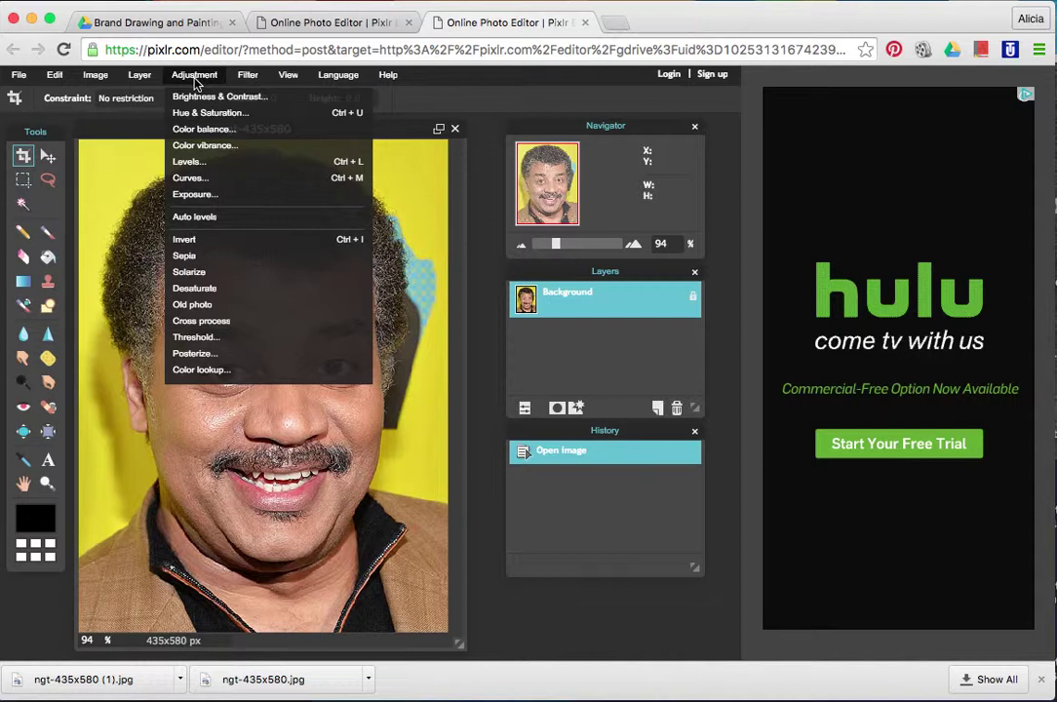
left_click(195, 336)
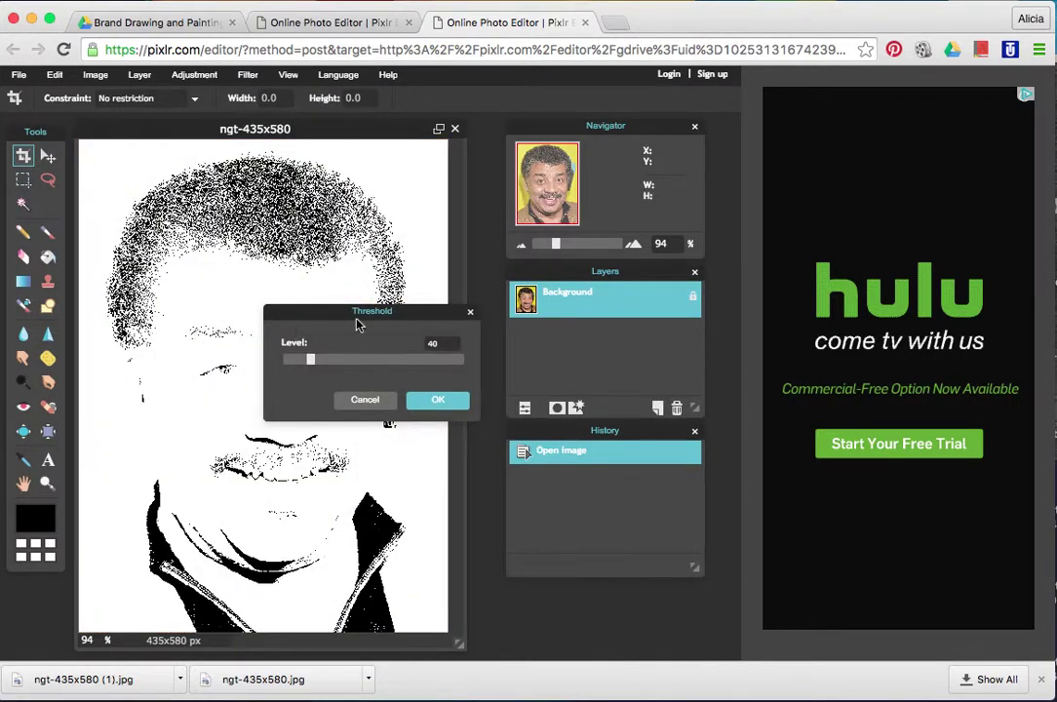
left_click_drag(338, 342, 568, 346)
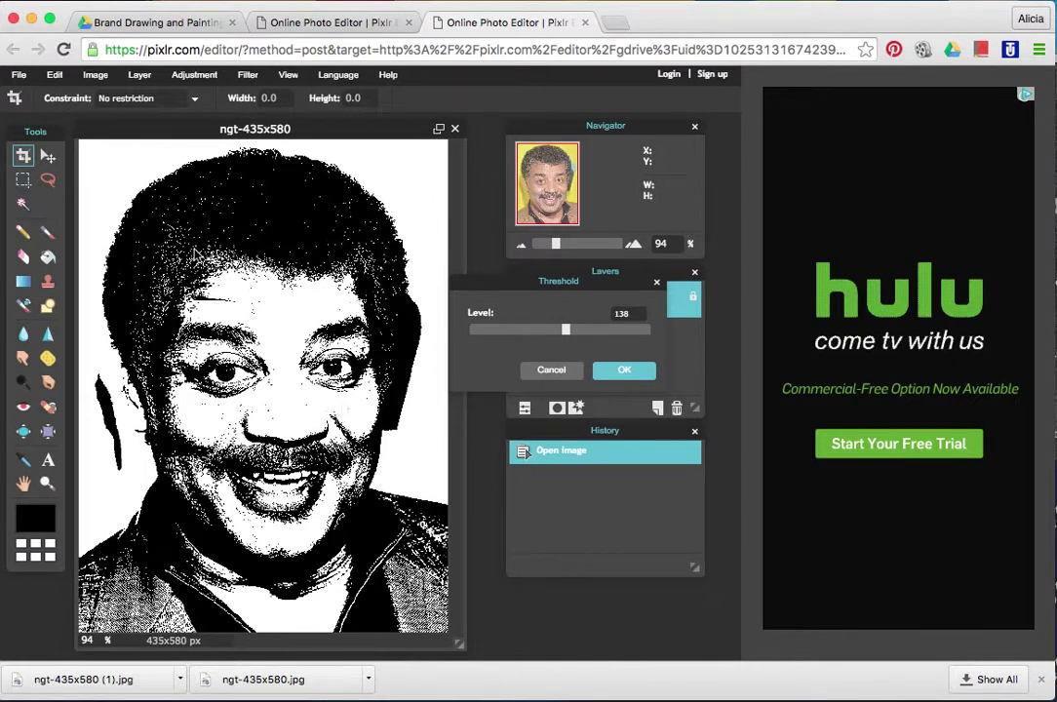
left_click(622, 373)
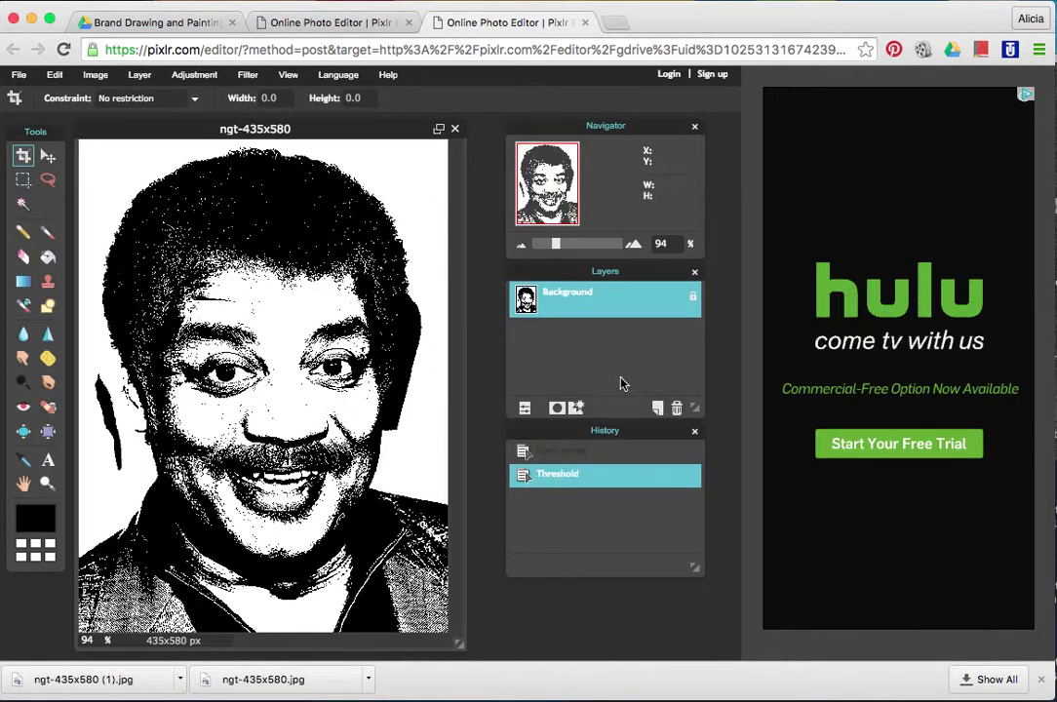
Save the image to Google Drive as BrandThreshold with JPEG quality 100.
left_click(19, 76)
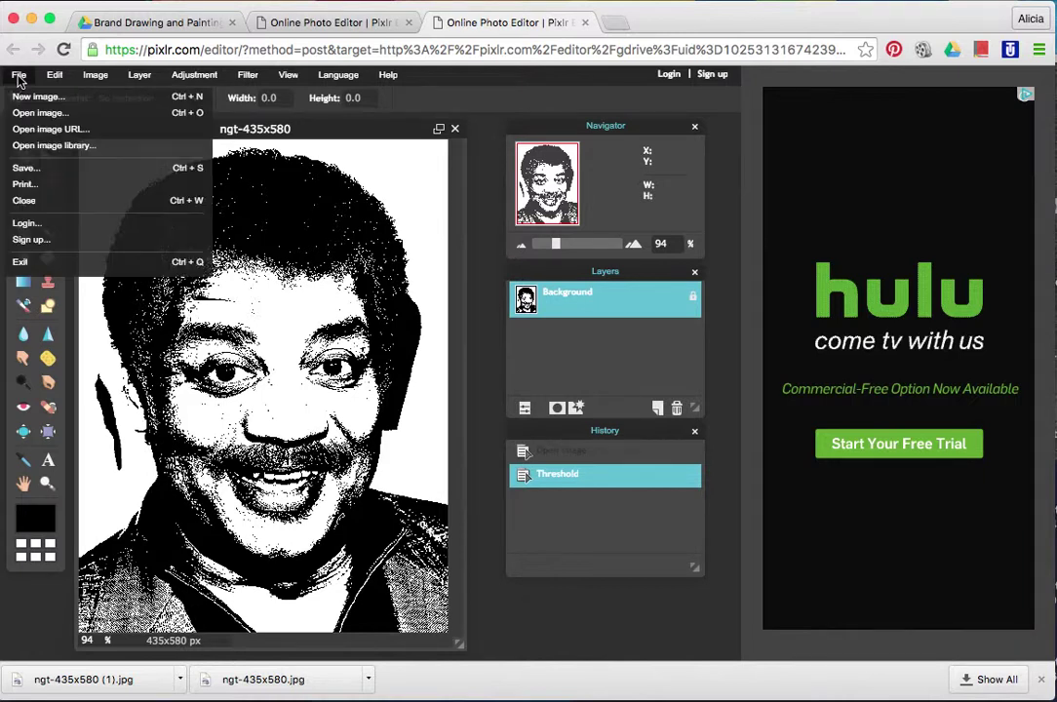
left_click(27, 168)
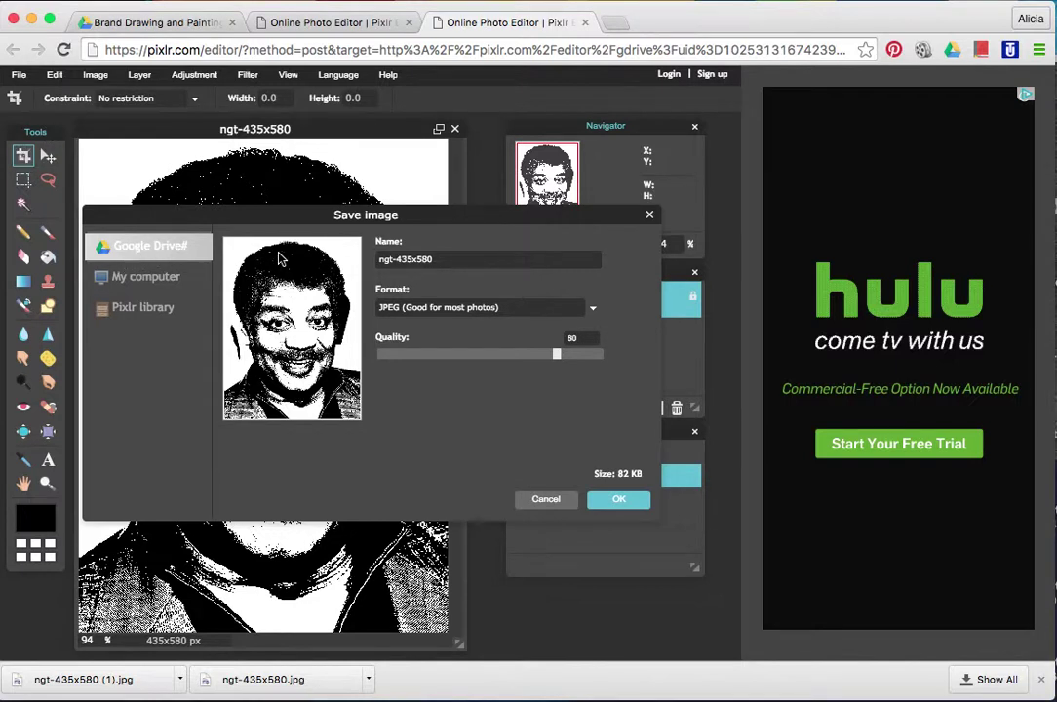
left_click(438, 261)
type("BrandThreshold")
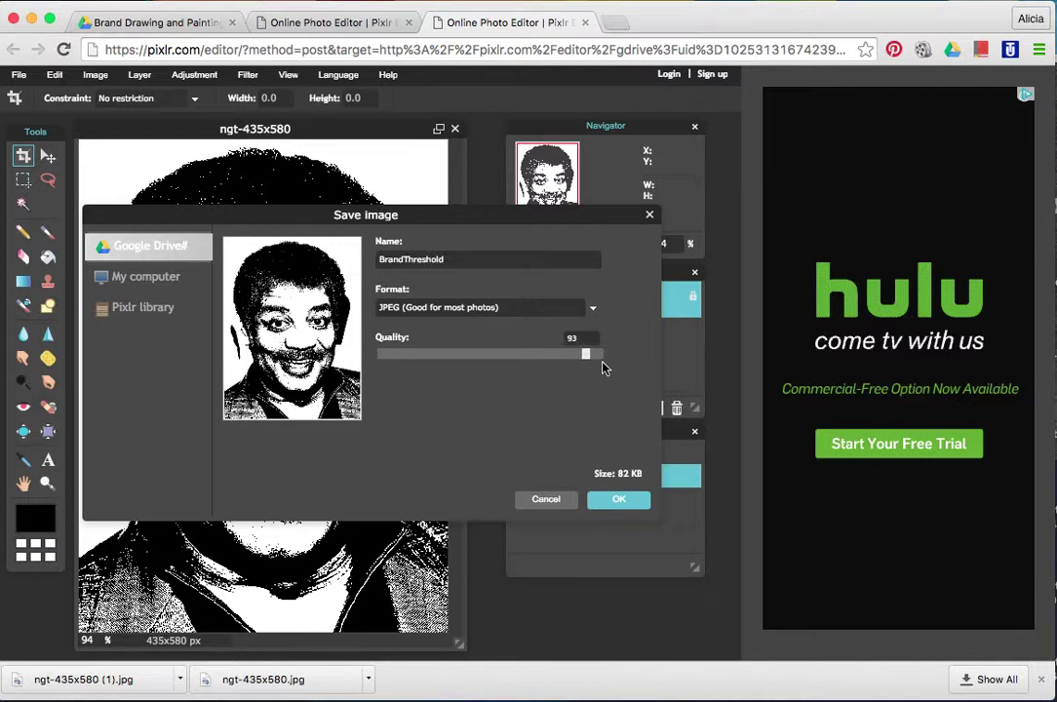
left_click_drag(603, 368, 632, 373)
left_click(621, 501)
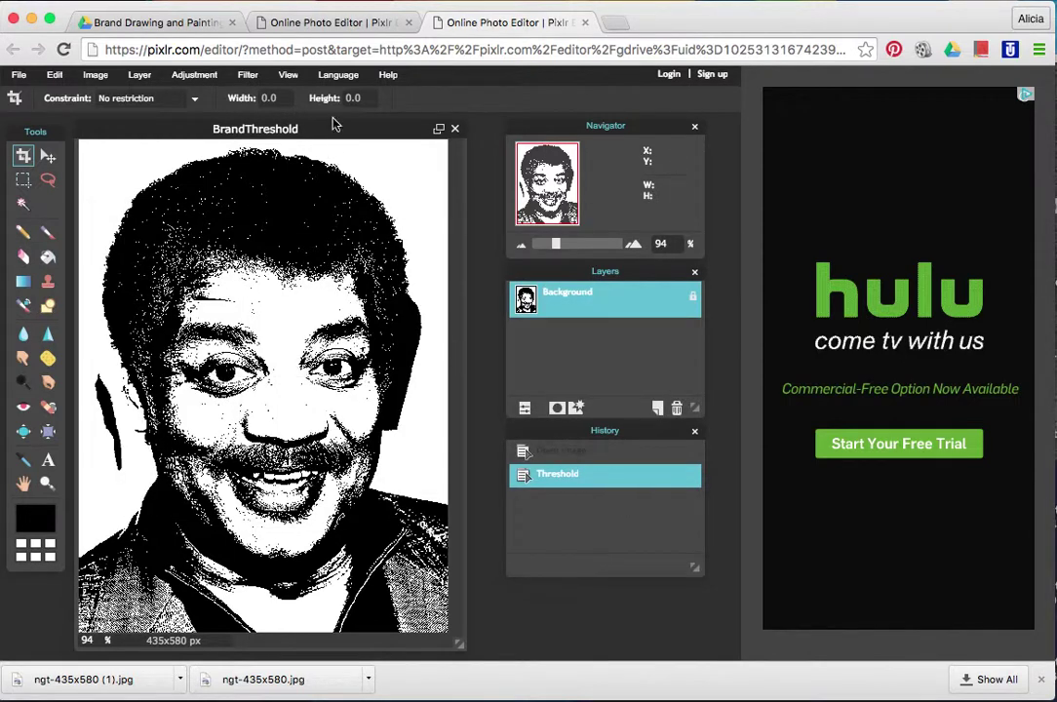
Back in the Drive tab, go to My Drive and preview BrandThreshold.jpg.
left_click(159, 22)
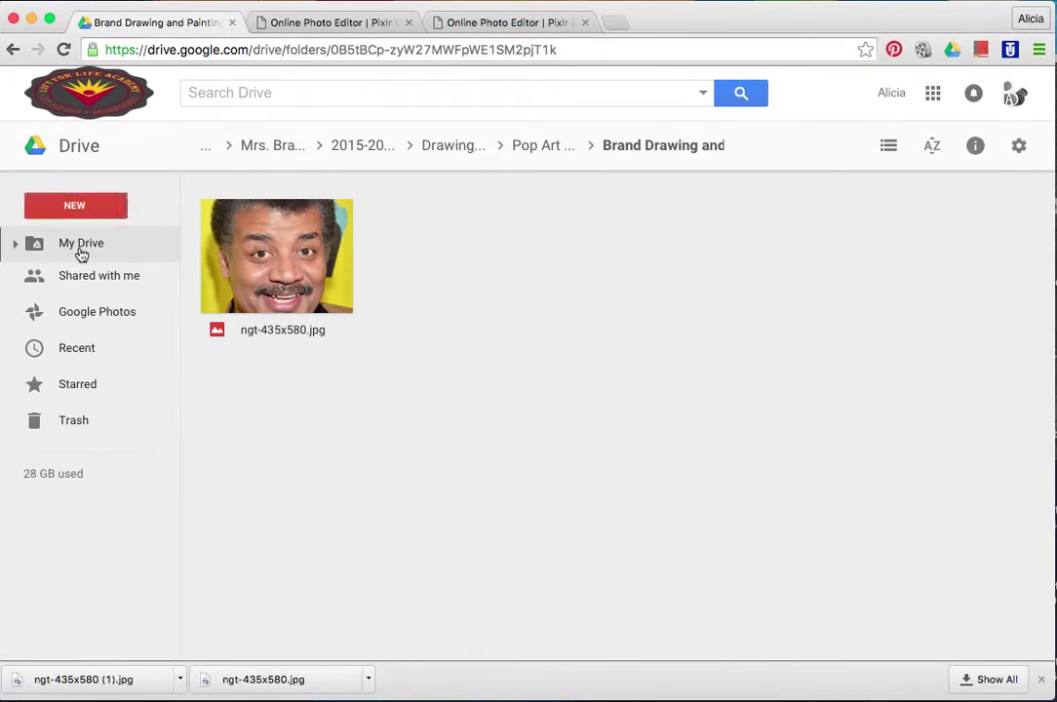
left_click(82, 252)
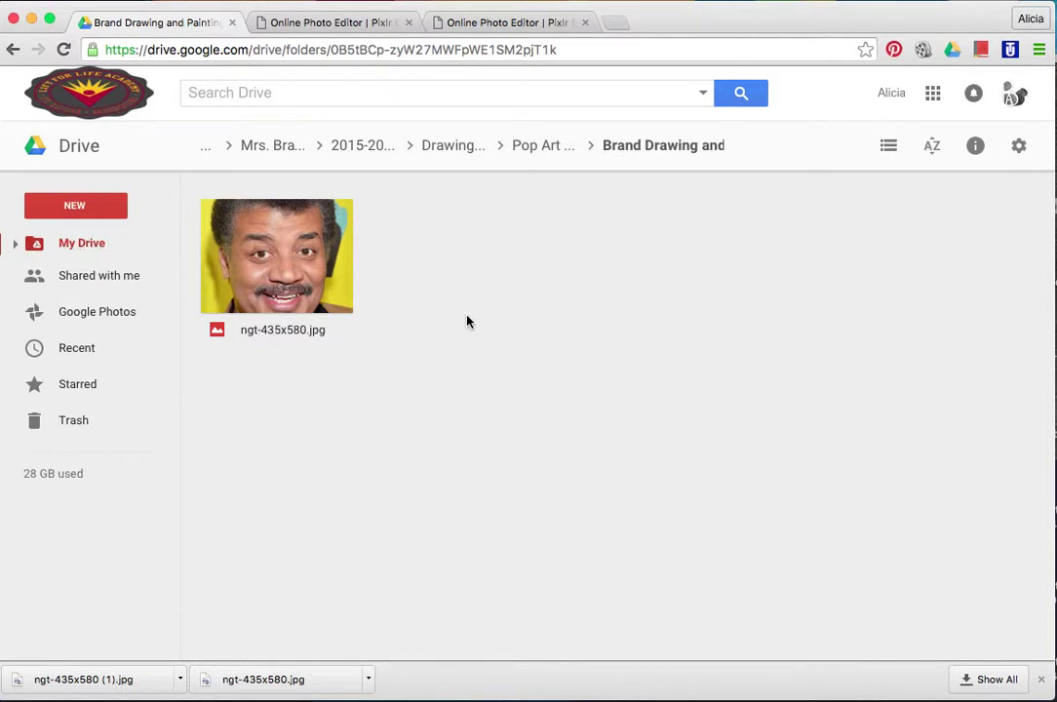
left_click(107, 251)
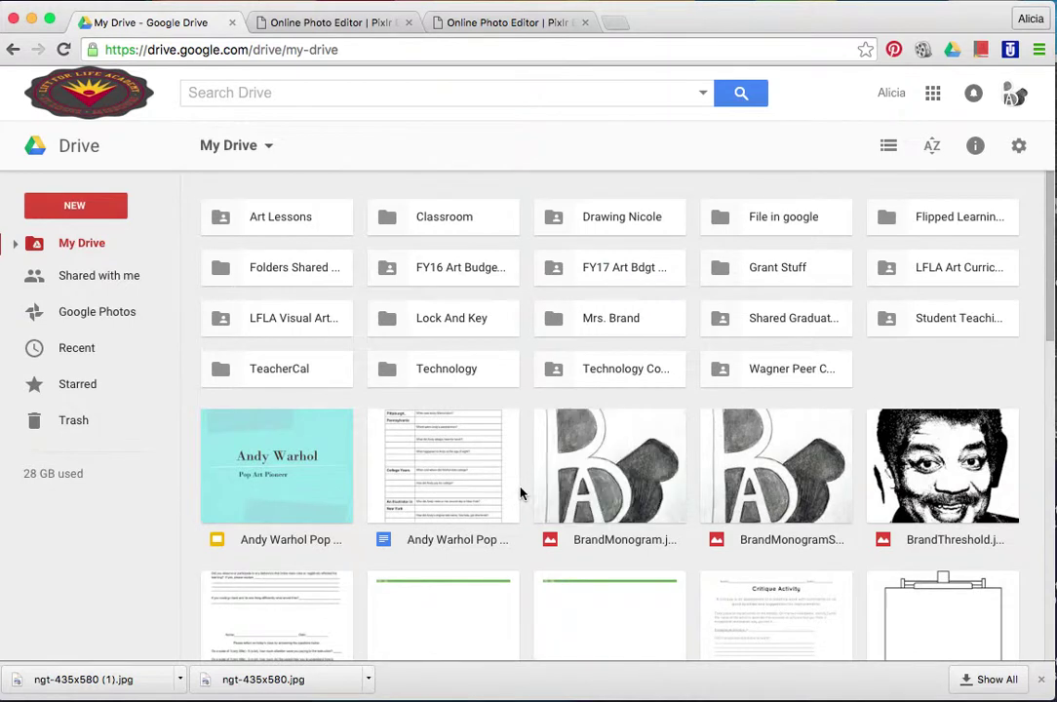
double_click(961, 499)
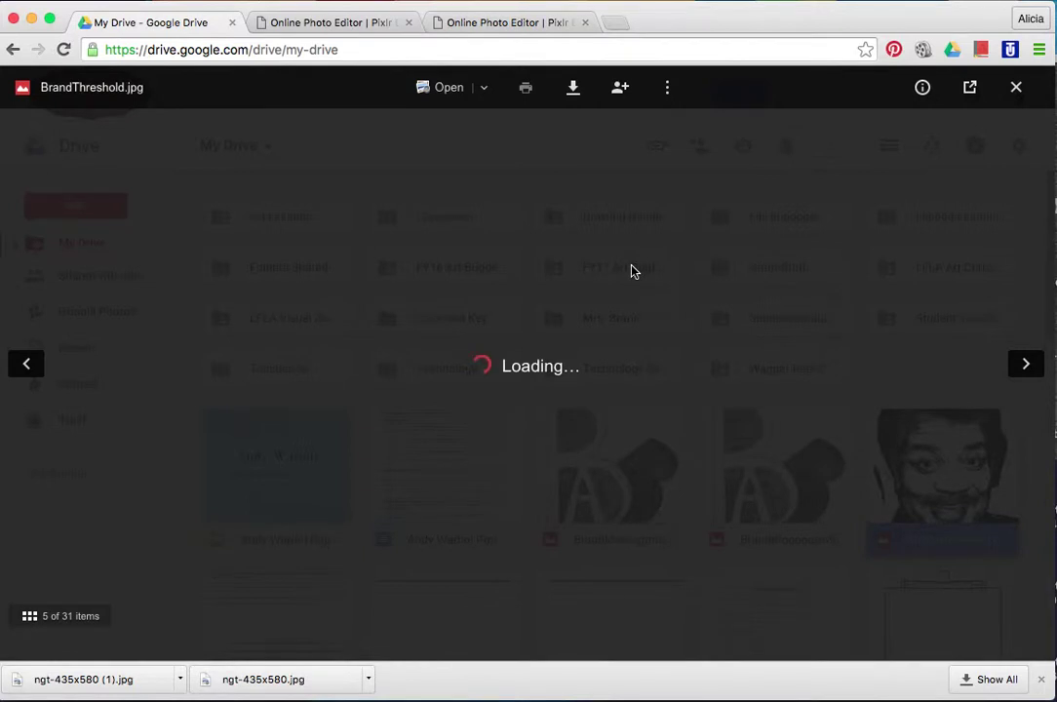
left_click(667, 89)
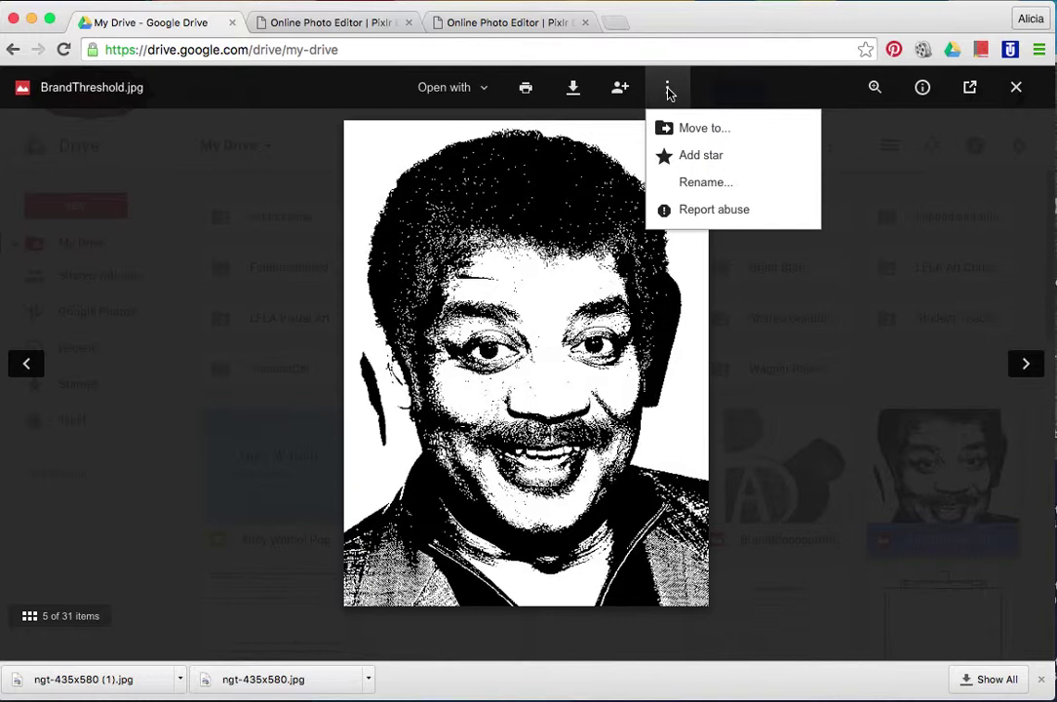
Move BrandThreshold.jpg to Mrs. Brand > 2015-2016 > Drawing and Painting > Pop Art Portraits > Brand Drawing and Painting.
left_click(716, 135)
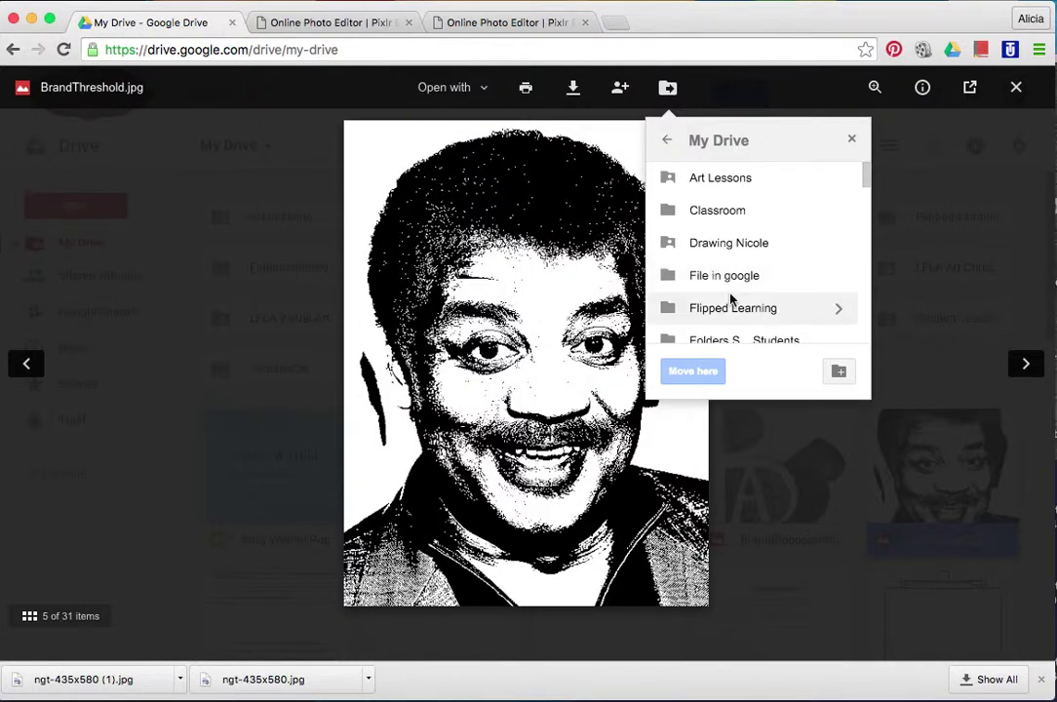
scroll(731, 299, "down", 5)
left_click(731, 293)
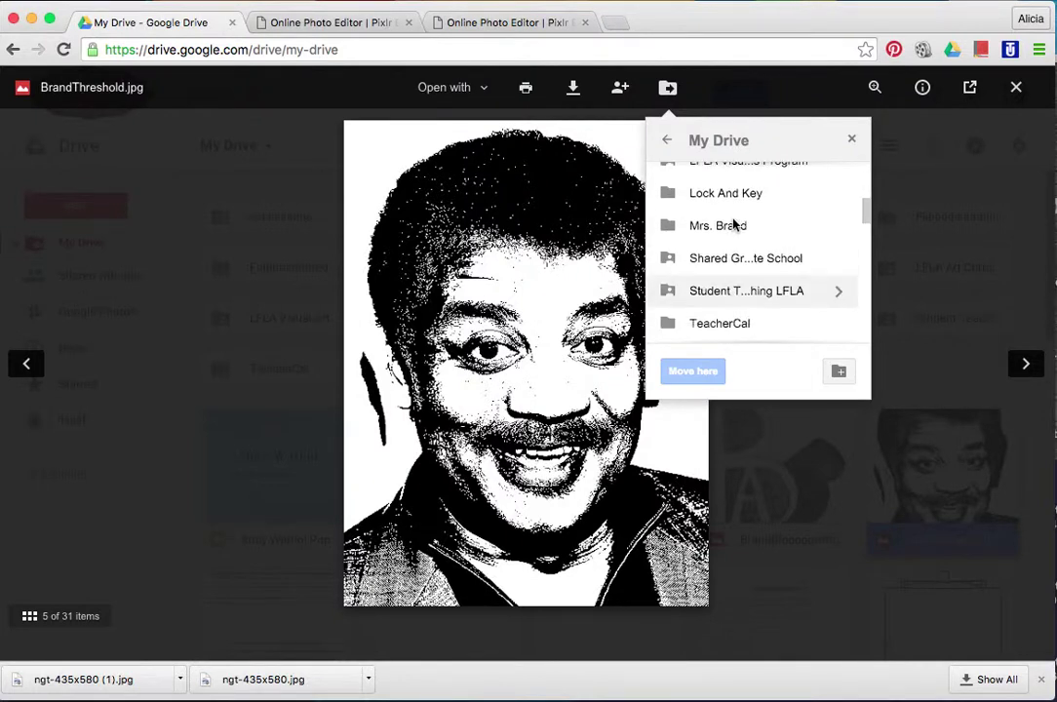
left_click(722, 225)
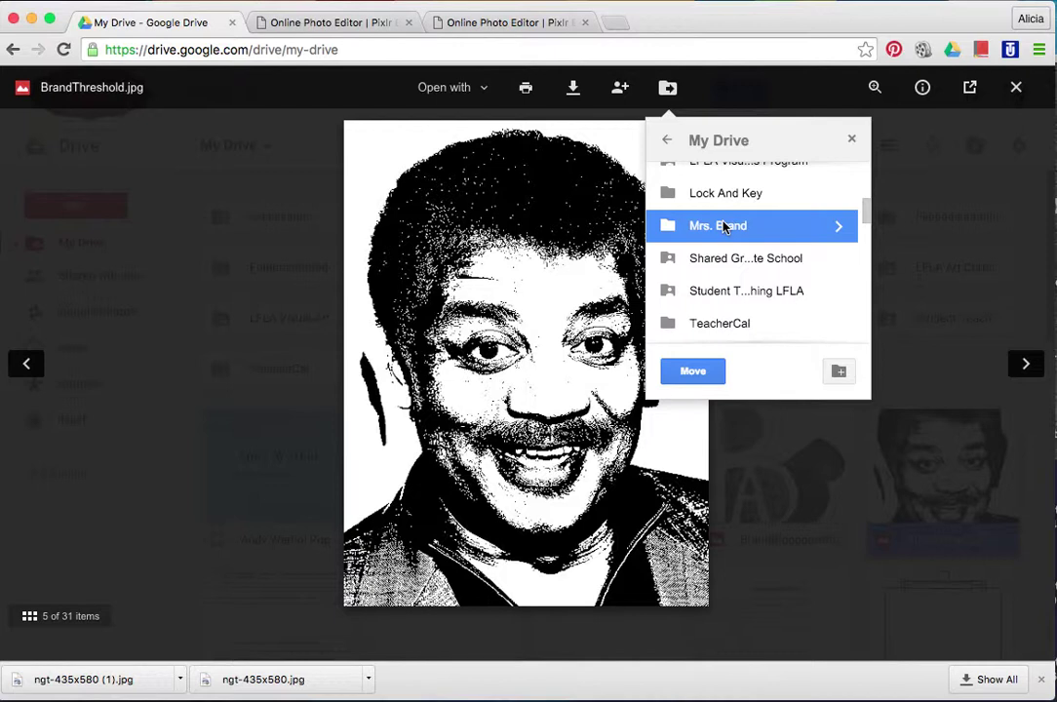
double_click(723, 226)
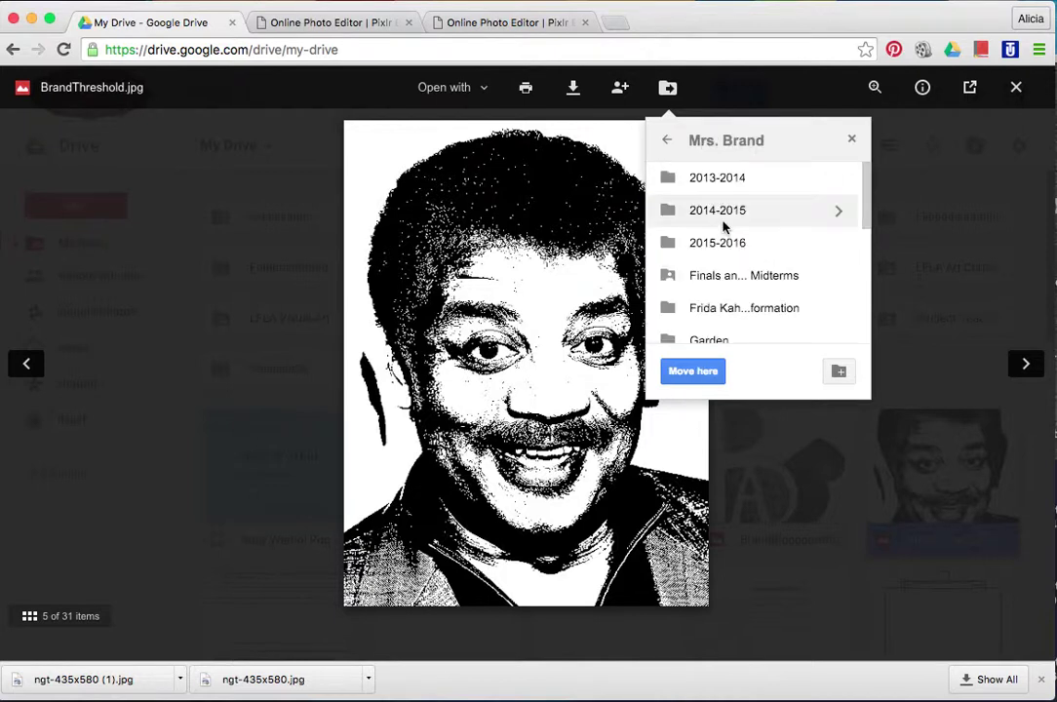
double_click(723, 243)
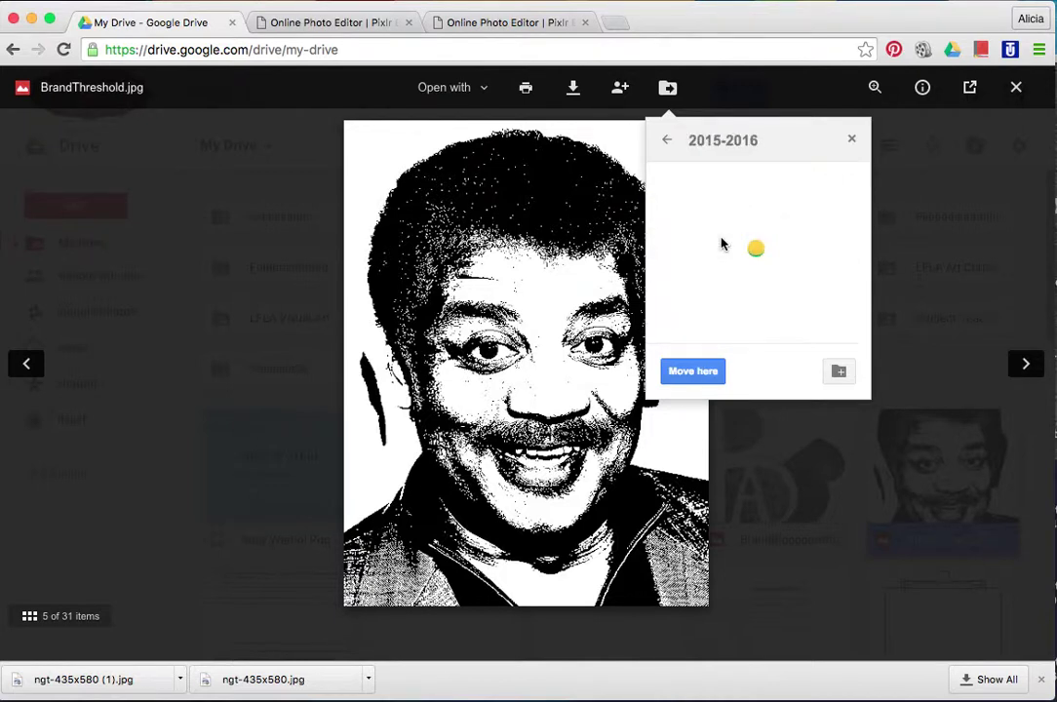
scroll(724, 285, "down", 3)
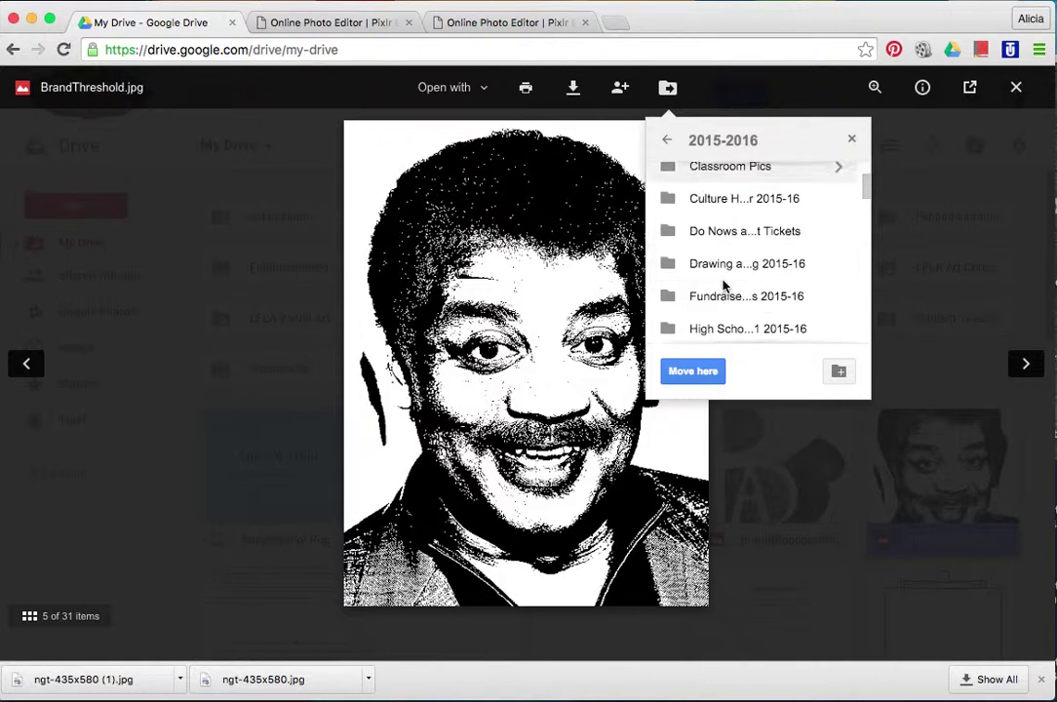
double_click(713, 255)
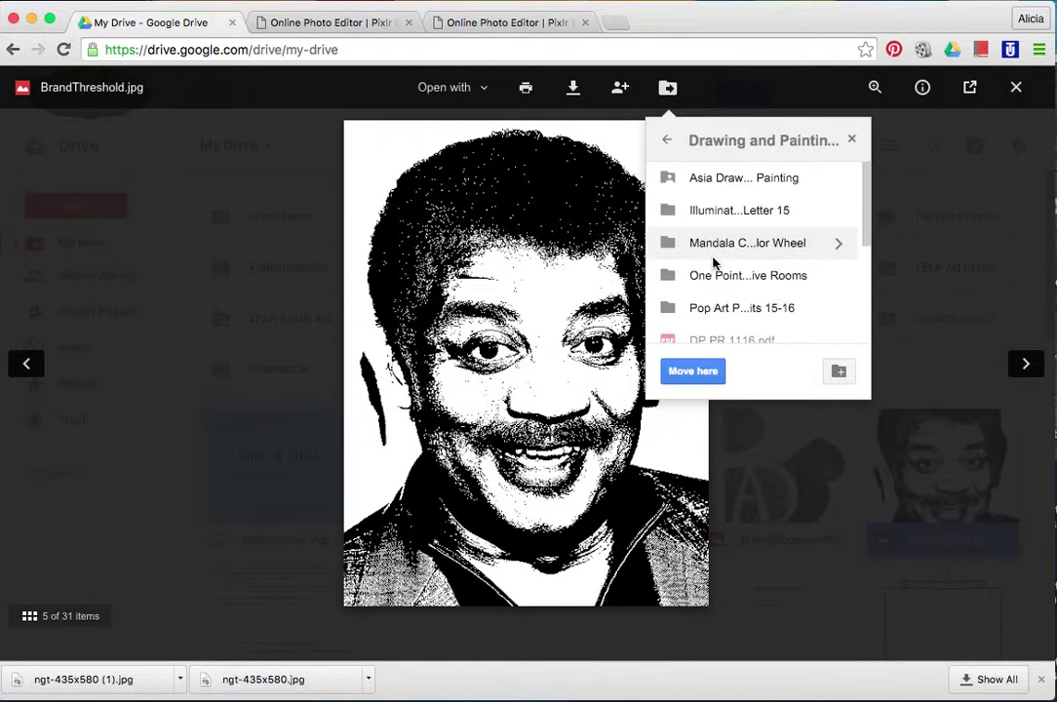
scroll(713, 263, "down", 3)
left_click(711, 229)
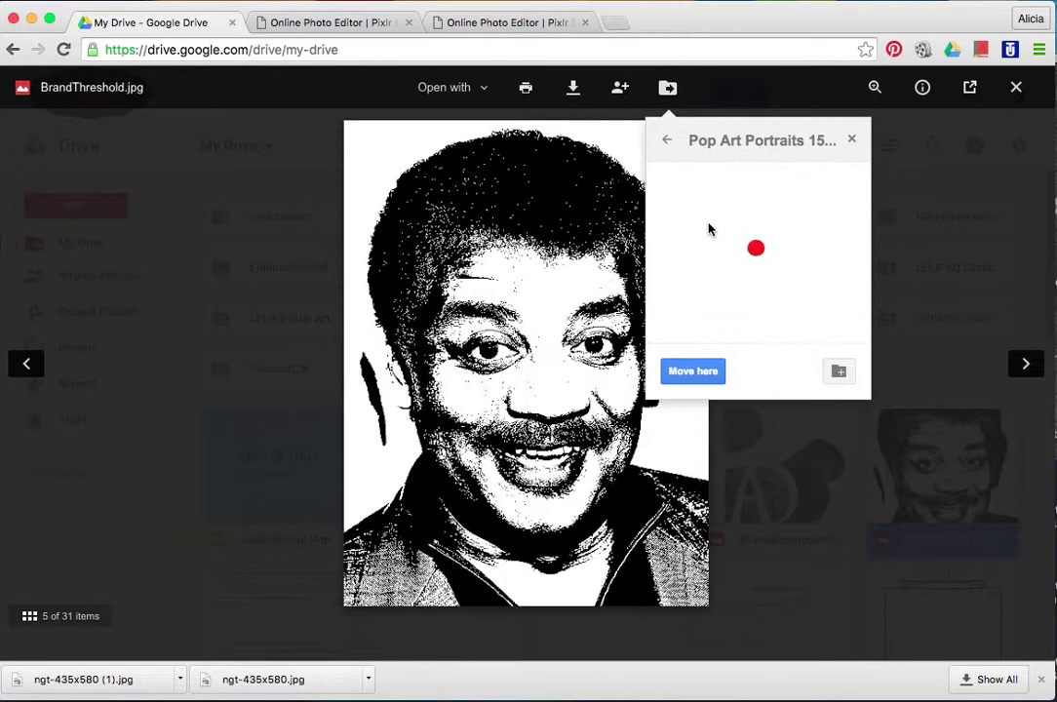
left_click(709, 256)
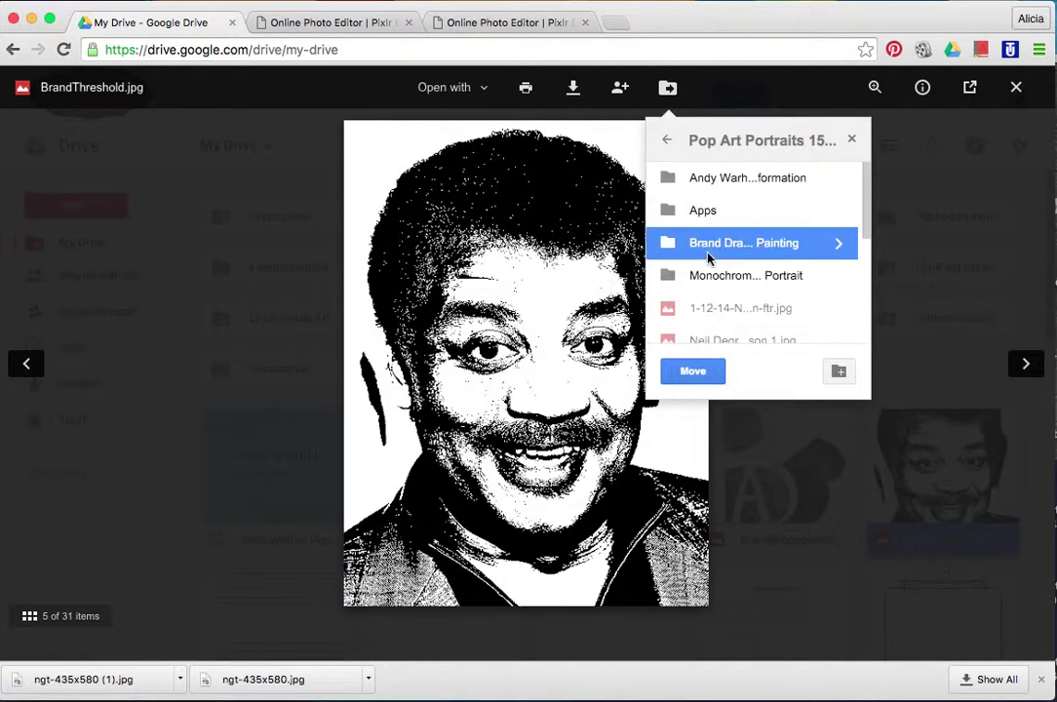
left_click(688, 379)
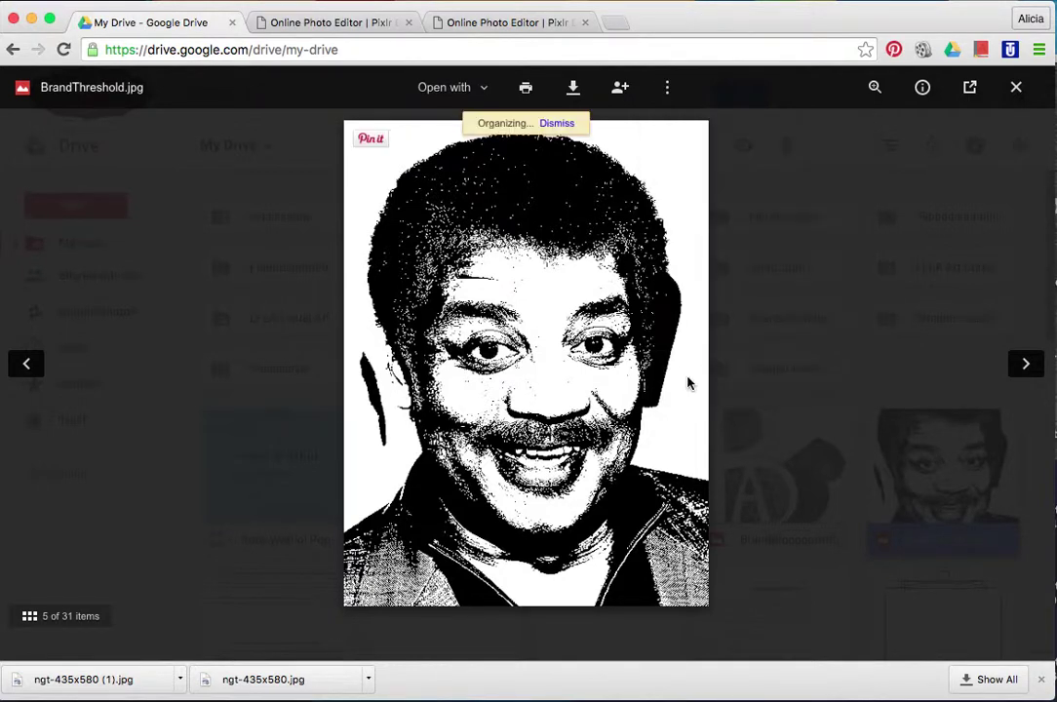